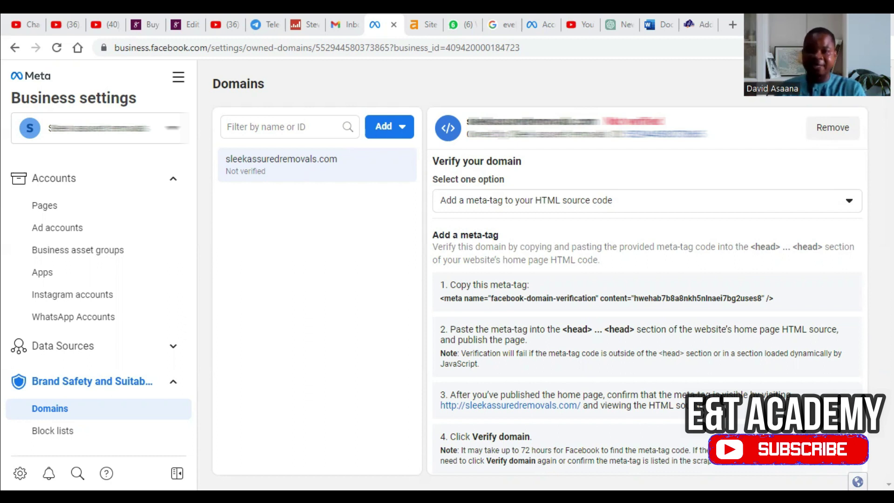
Go to Events Manager from the All tools menu to reach its Overview page
right_click(186, 84)
left_click(179, 87)
left_click(179, 88)
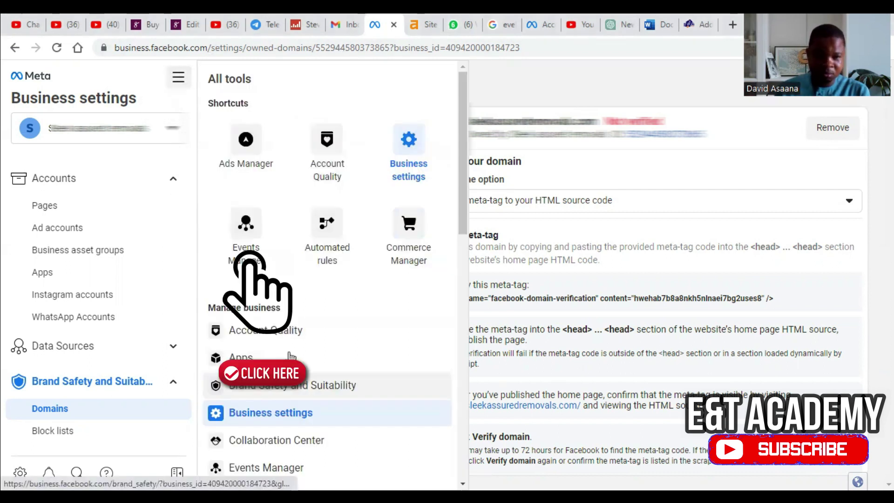
left_click(246, 232)
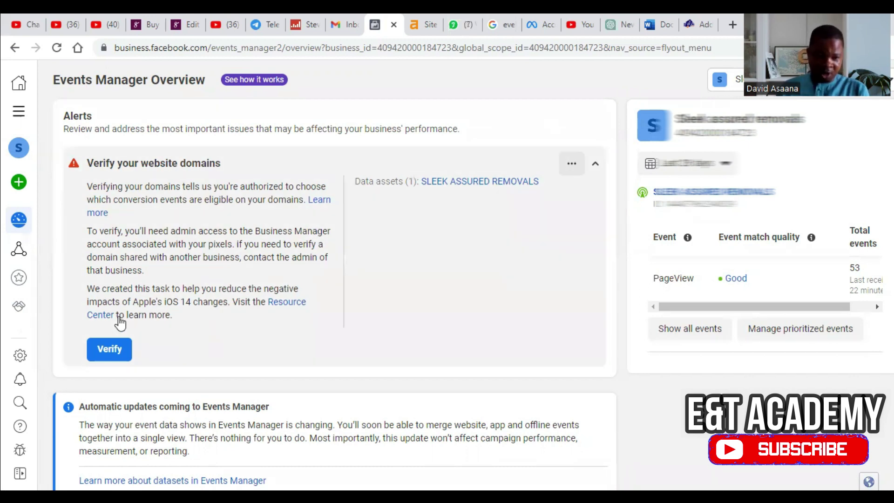
Act on the 'Verify your website domains' alert and scroll the sidebar to Brand Safety > Domains
left_click(112, 353)
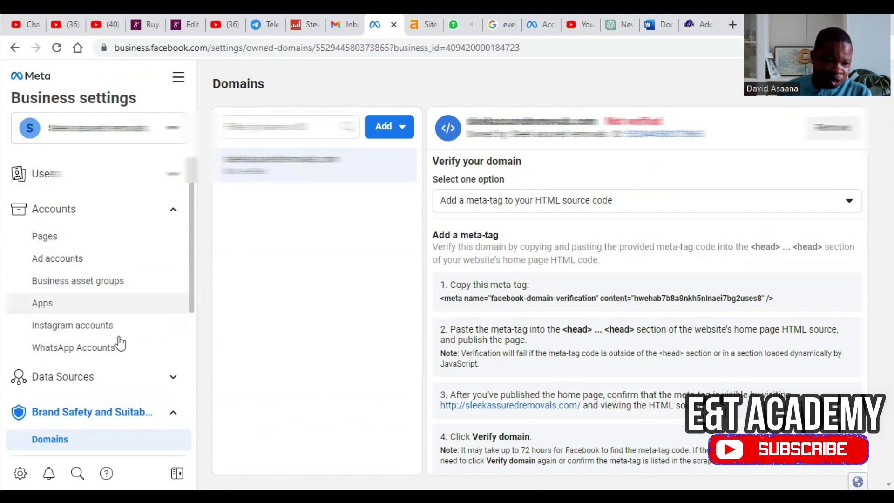
left_click_drag(189, 303, 189, 341)
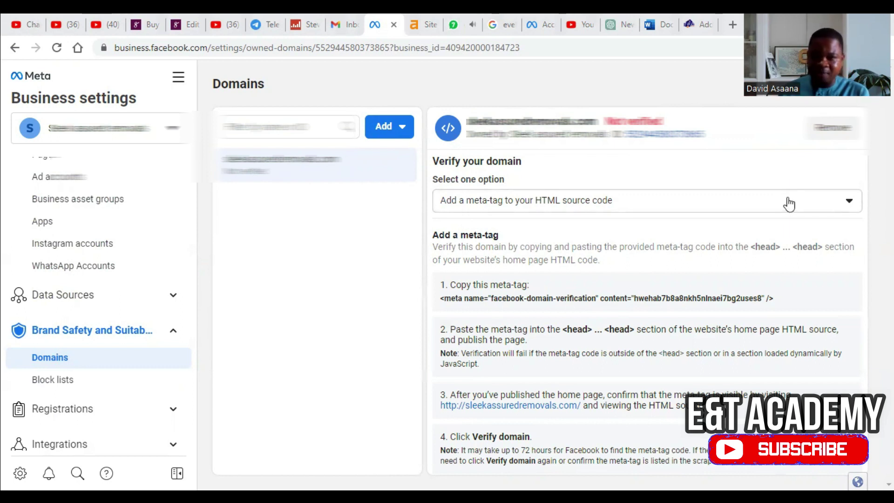
left_click(824, 207)
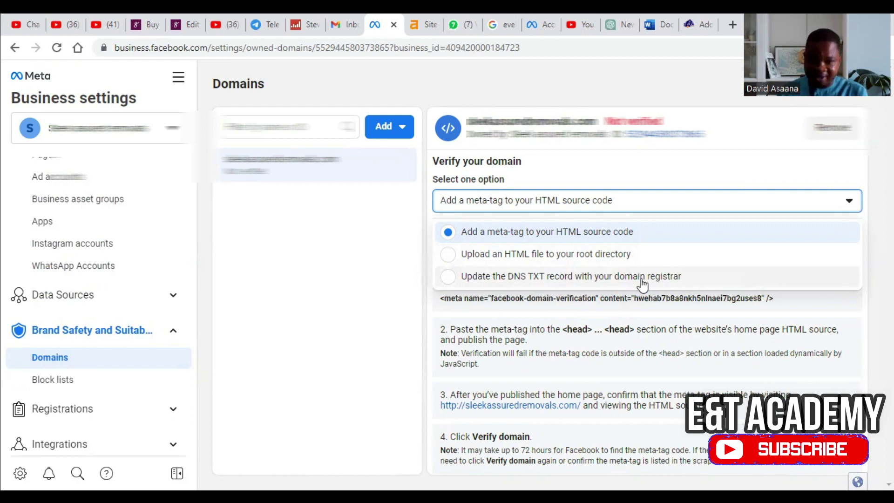
left_click(653, 76)
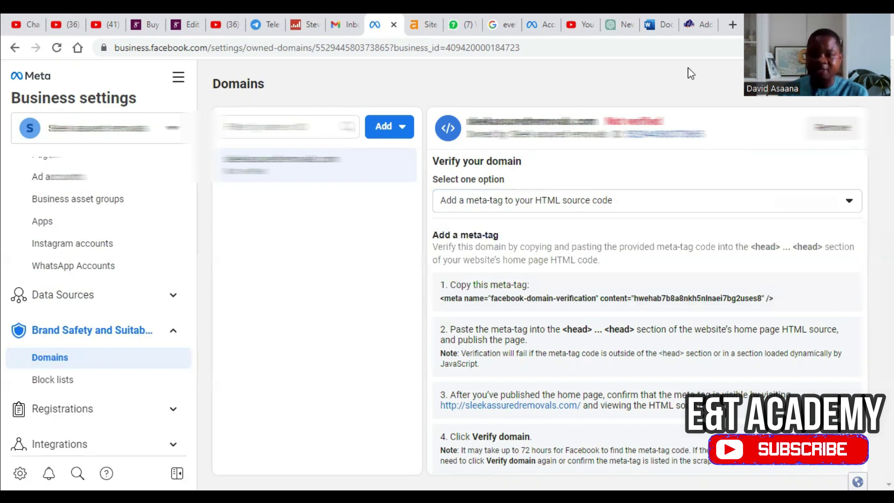
Search 'insert headers', then install and activate WPBrigade's Insert Headers And Footers plugin
left_click(696, 24)
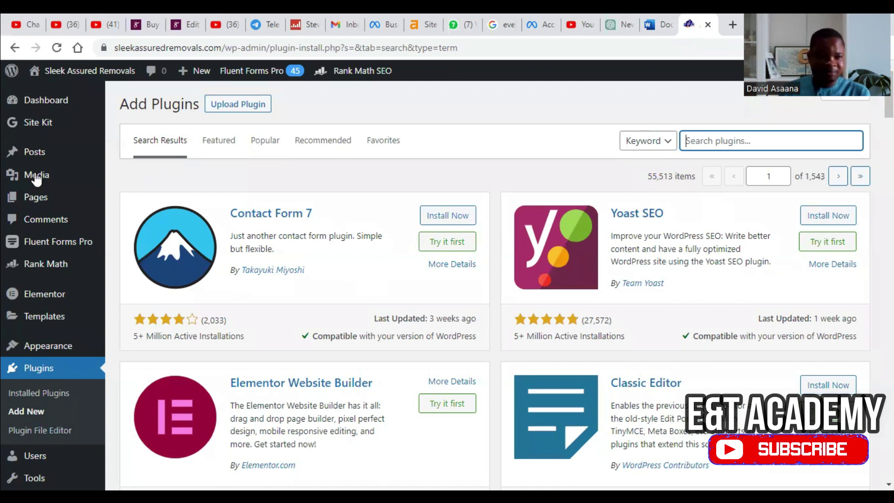
left_click(745, 141)
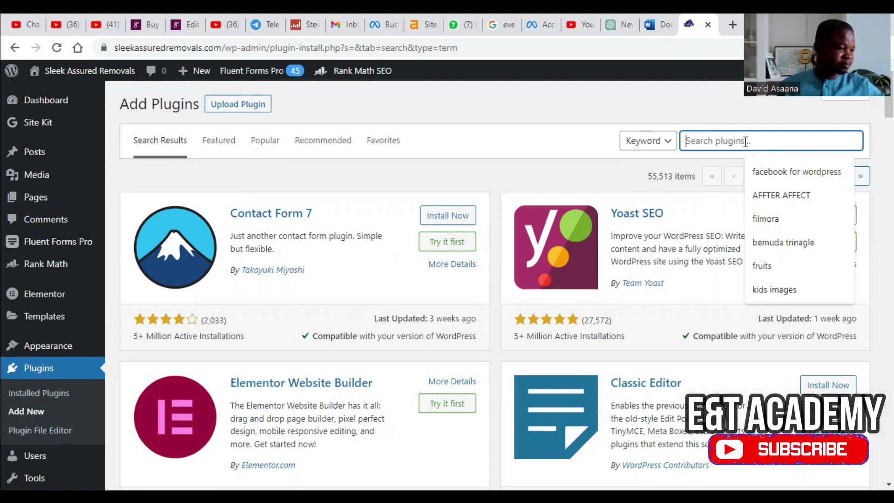
type("insert headers")
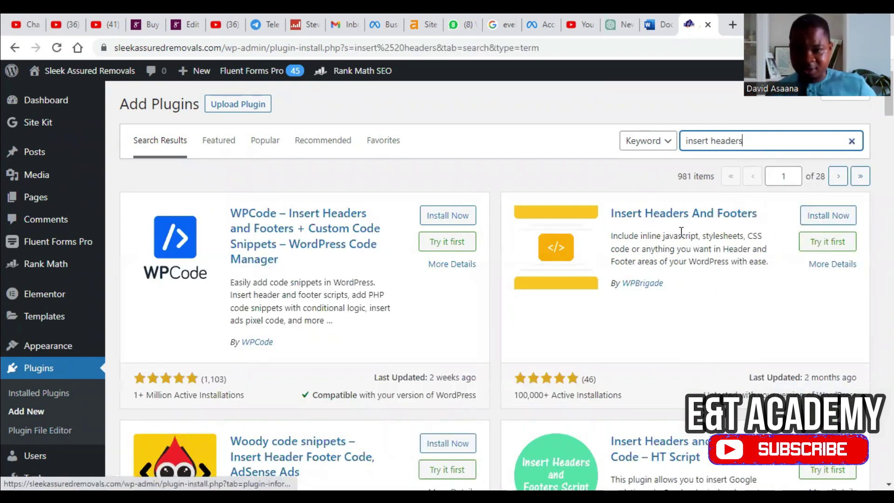
left_click(828, 218)
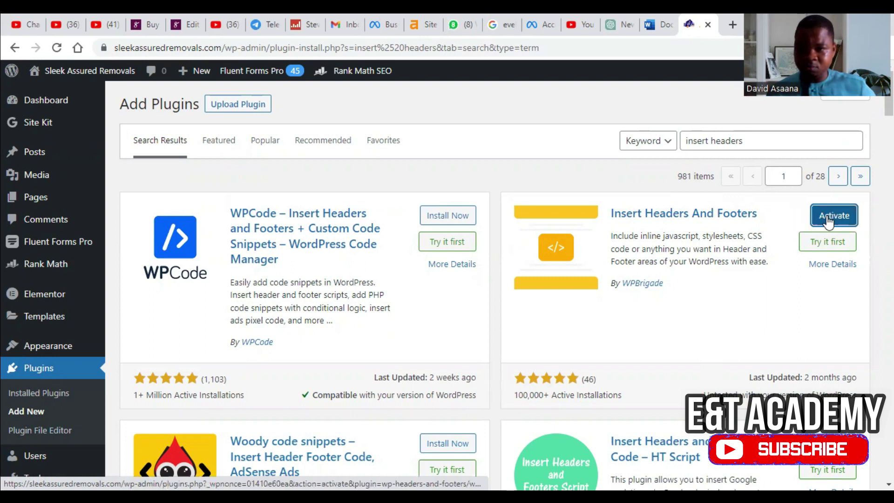
left_click(827, 223)
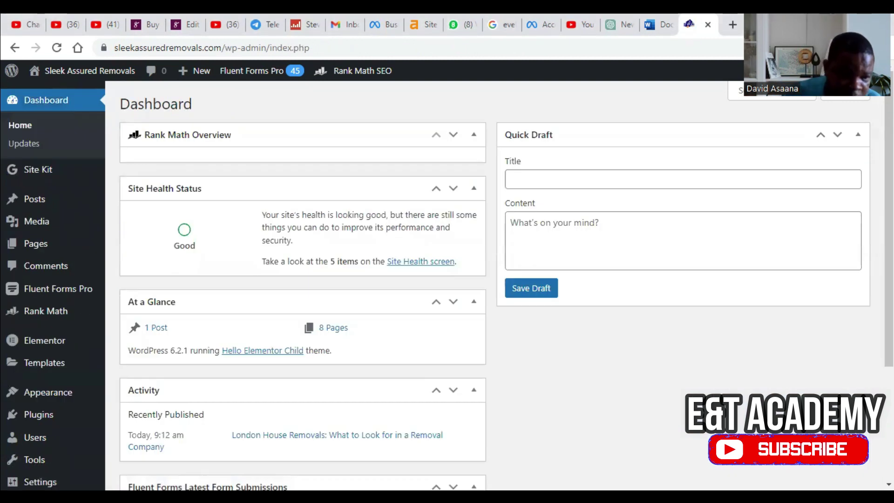
Locate the empty Scripts in Header box under Settings > WP Headers and Footers, then return to Meta
mouse_move(40, 482)
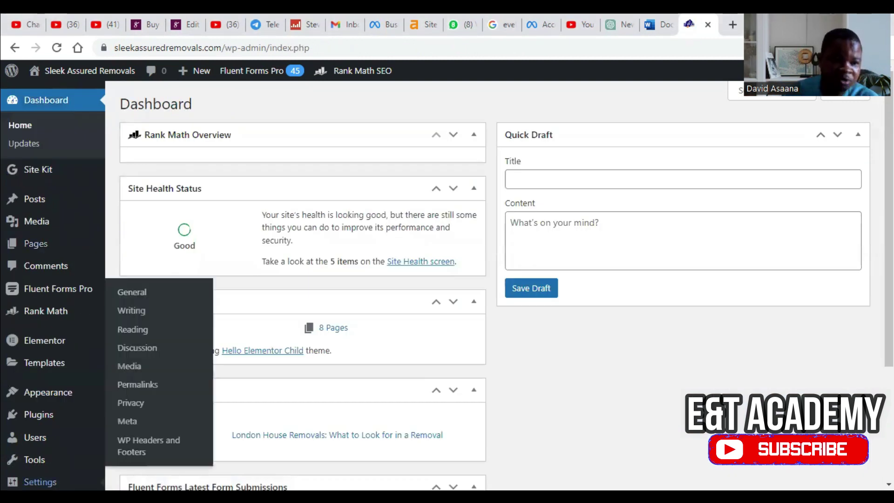
left_click(131, 292)
scroll(147, 403, "down", 5)
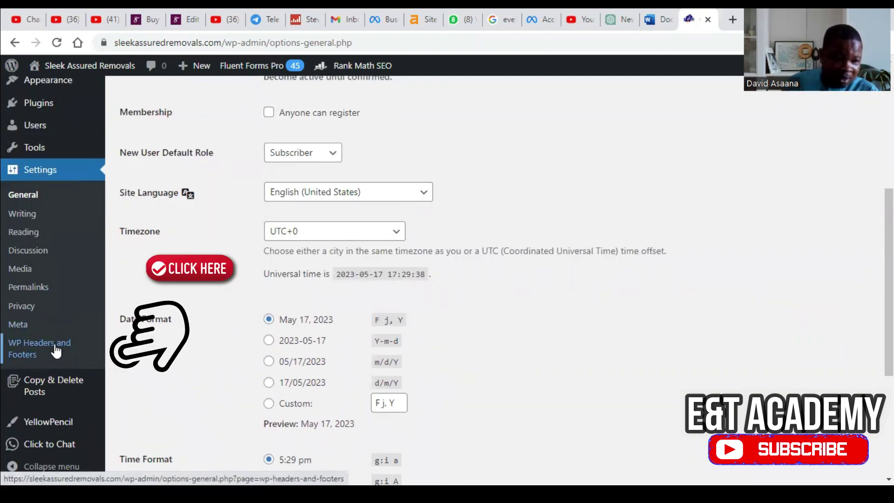
left_click(29, 361)
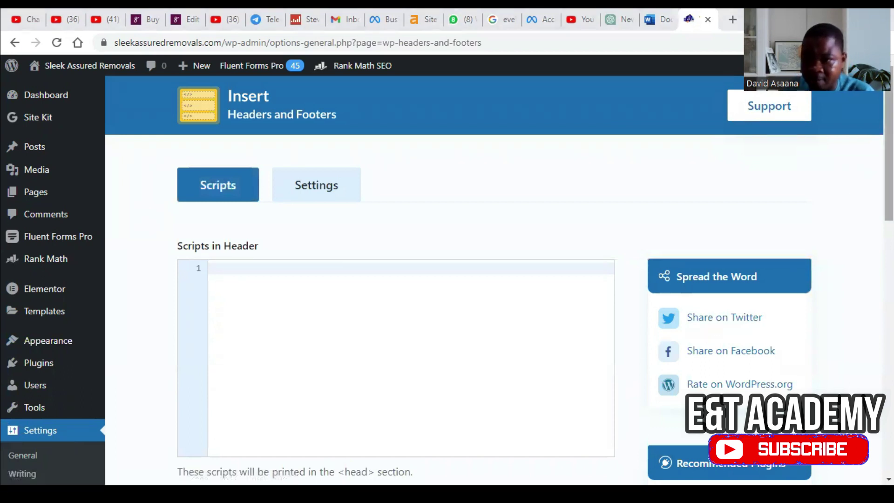
scroll(448, 280, "down", 3)
scroll(447, 280, "up", 3)
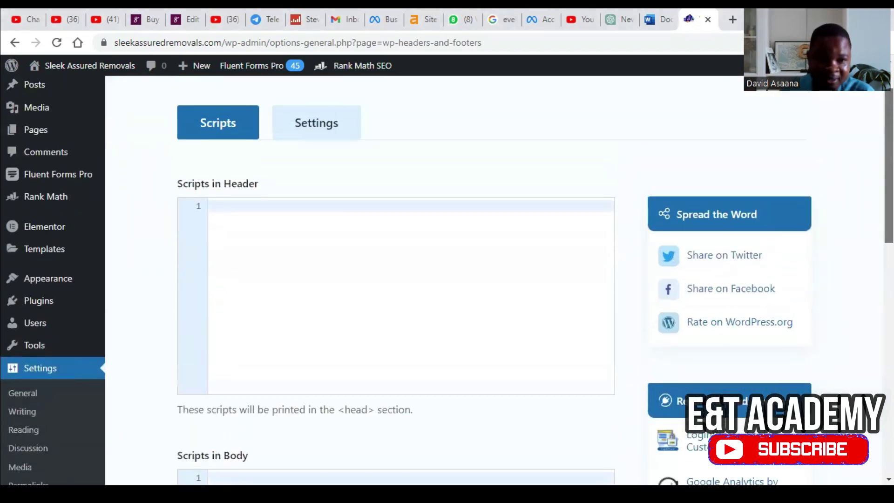
left_click(383, 19)
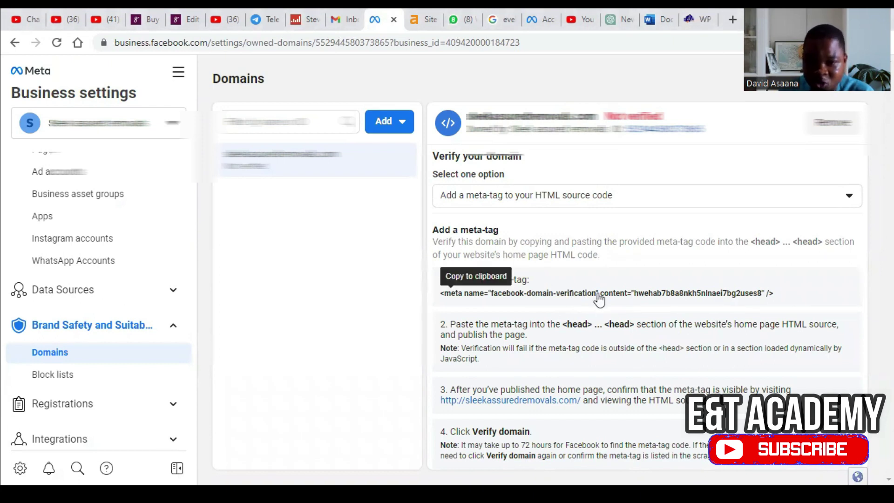
Paste the copied facebook-domain-verification meta-tag into line 1 of Scripts in Header
left_click(699, 19)
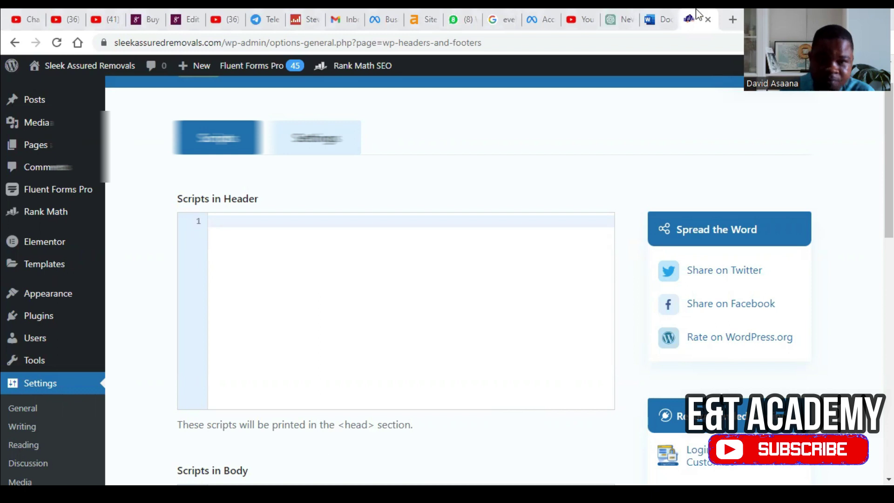
left_click(389, 18)
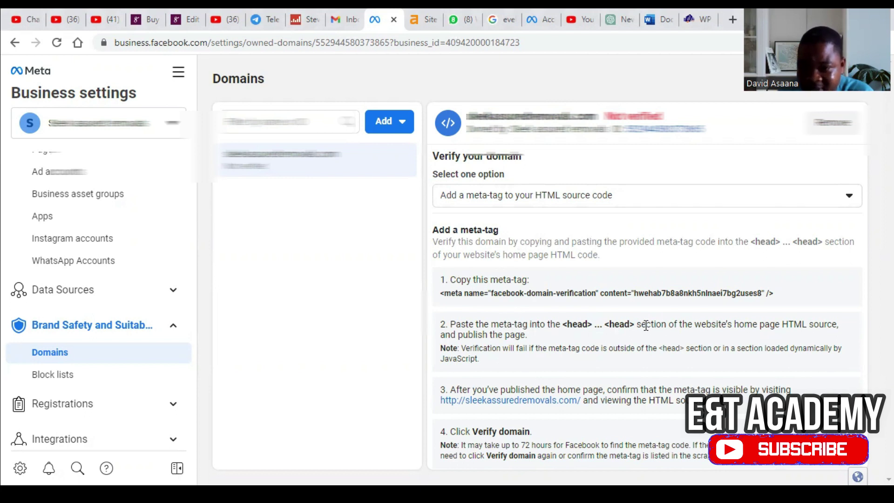
left_click(704, 17)
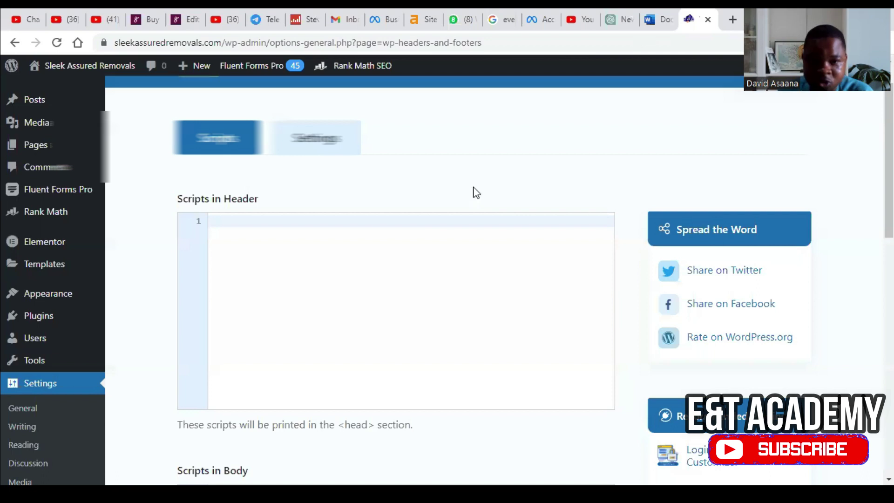
right_click(304, 264)
left_click(247, 287)
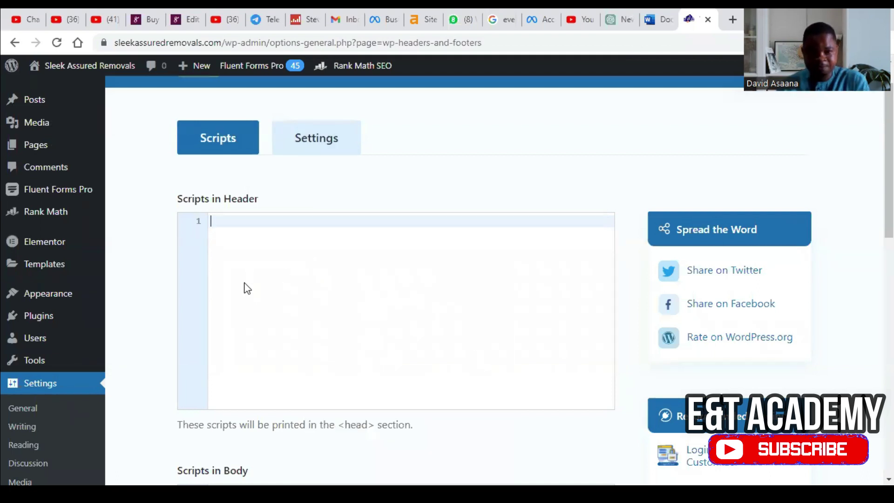
right_click(253, 261)
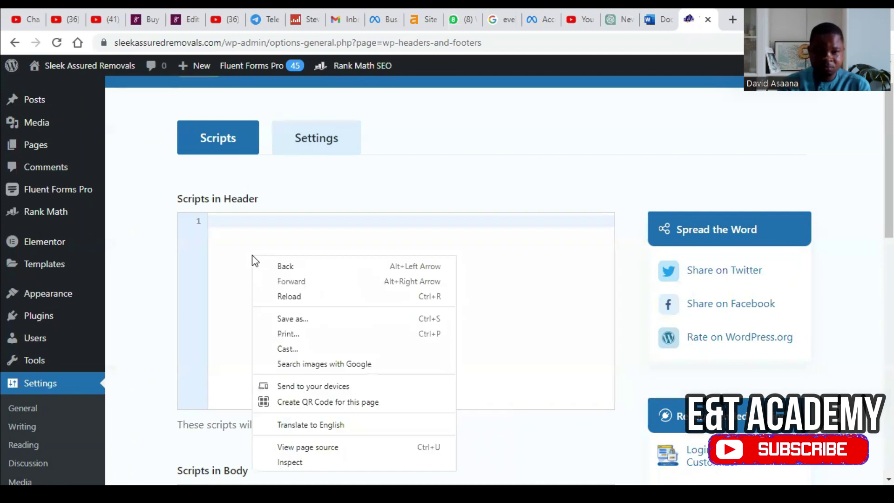
left_click(216, 221)
right_click(216, 221)
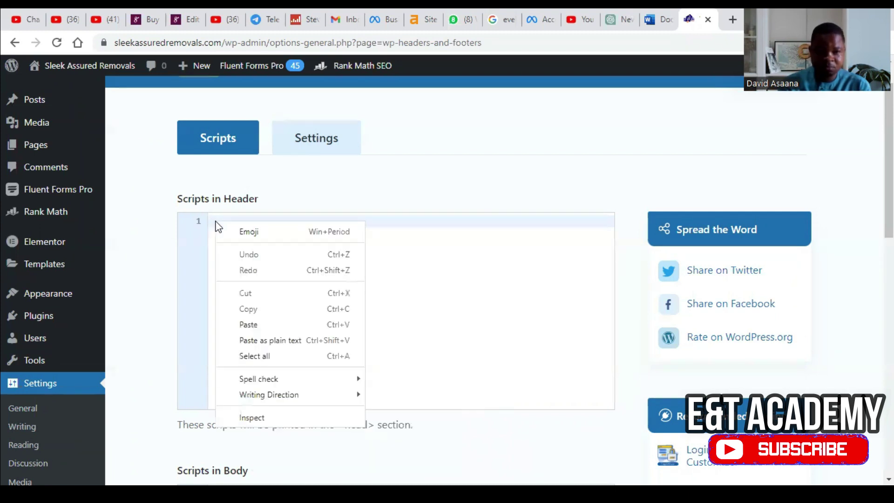
left_click(264, 322)
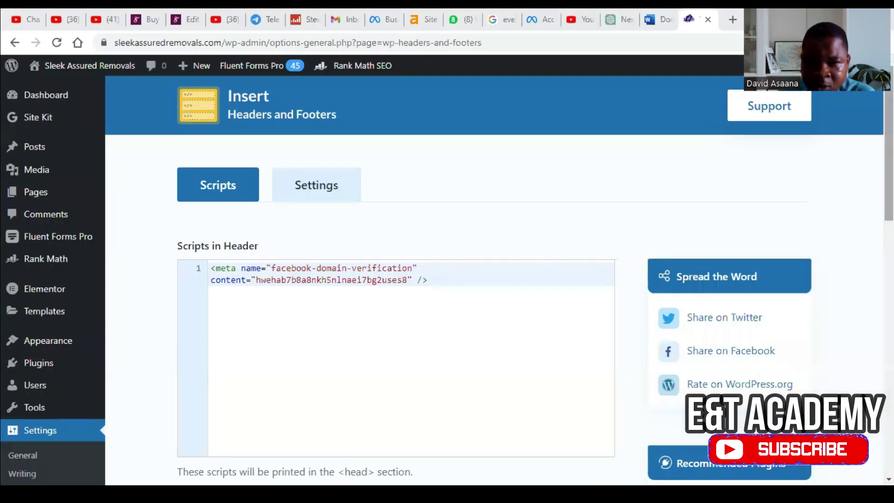
Save Changes on the header scripts page, then go back to Meta's Domains verification page
scroll(447, 280, "down", 10)
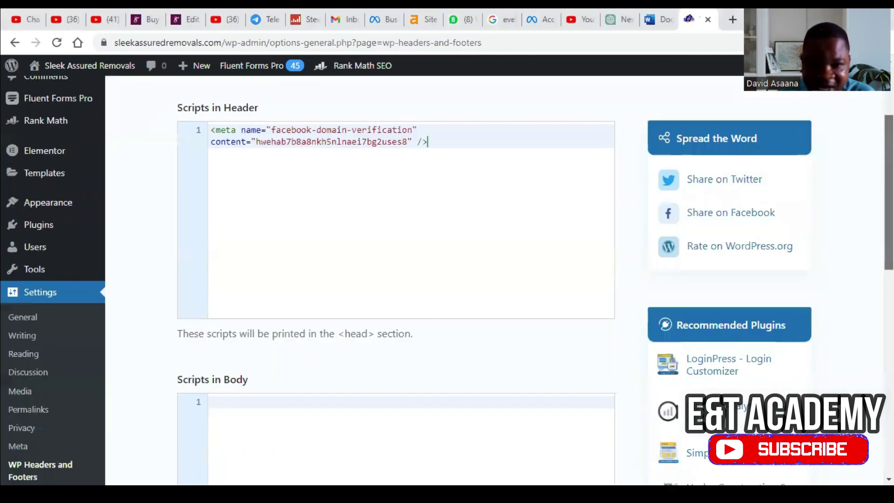
scroll(656, 381, "down", 4)
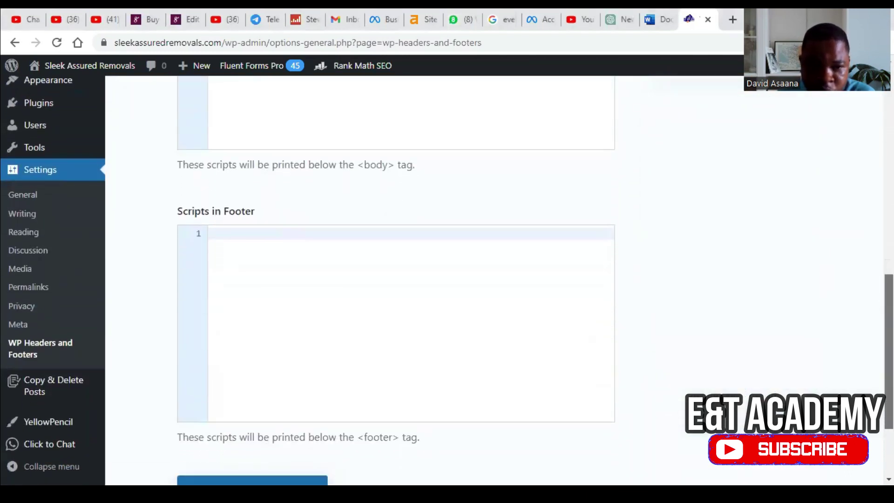
left_click(319, 388)
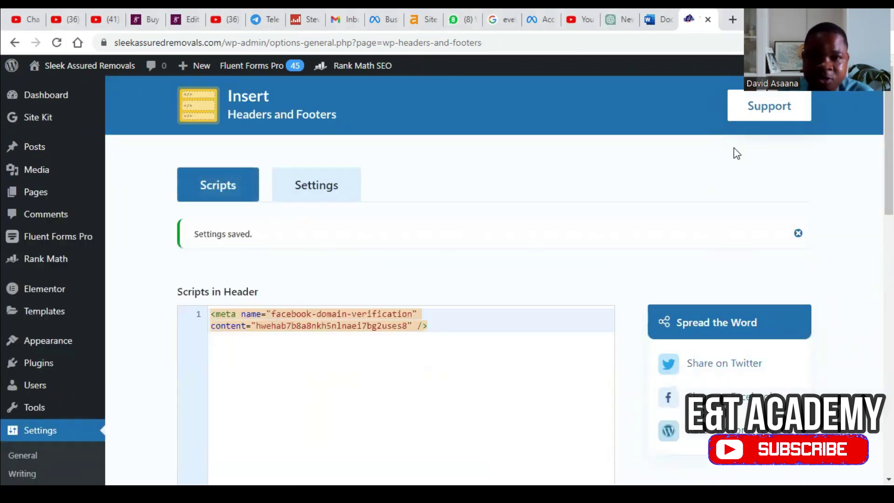
left_click(387, 18)
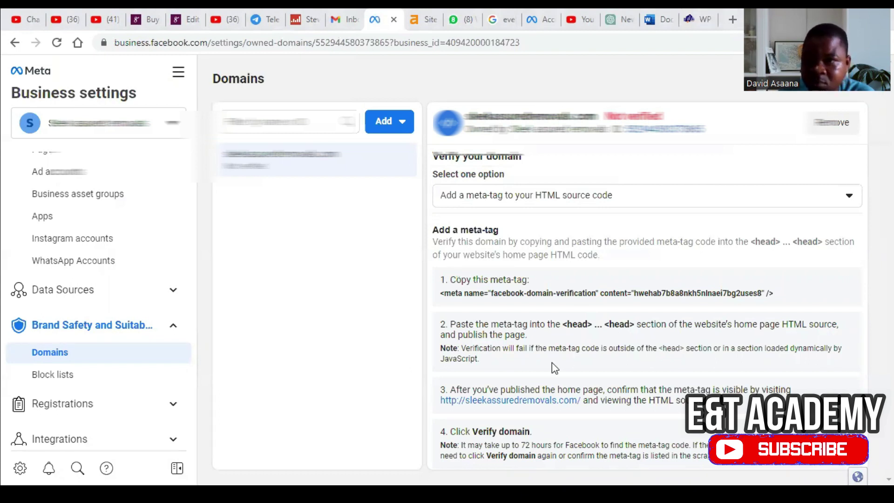
Zoom the browser to 90% and trigger Verify domain for sleekassuredremovals.com
left_click(884, 42)
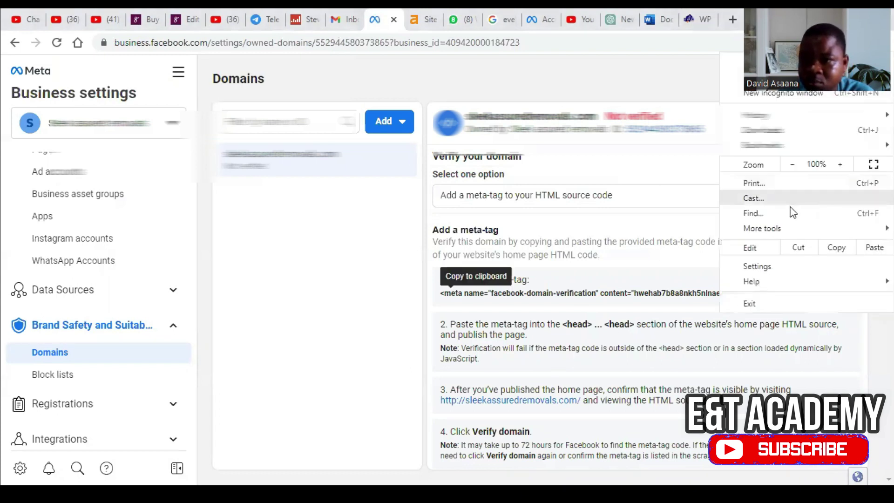
left_click(792, 165)
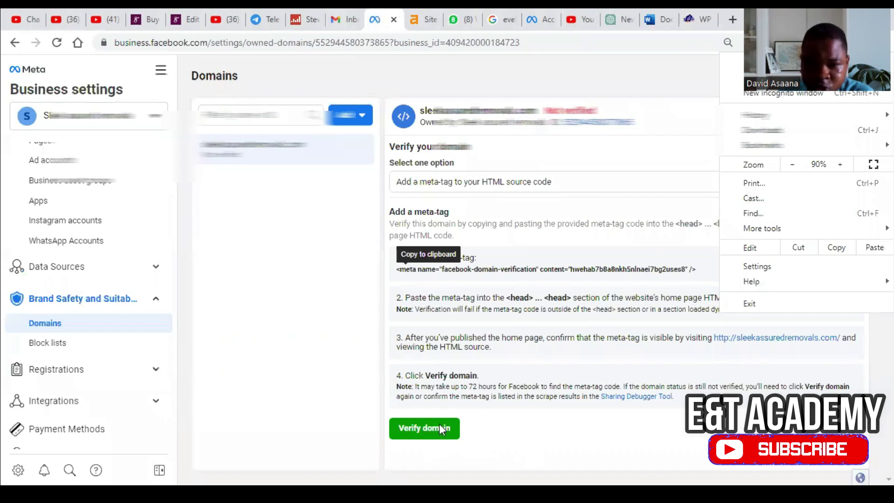
left_click(438, 435)
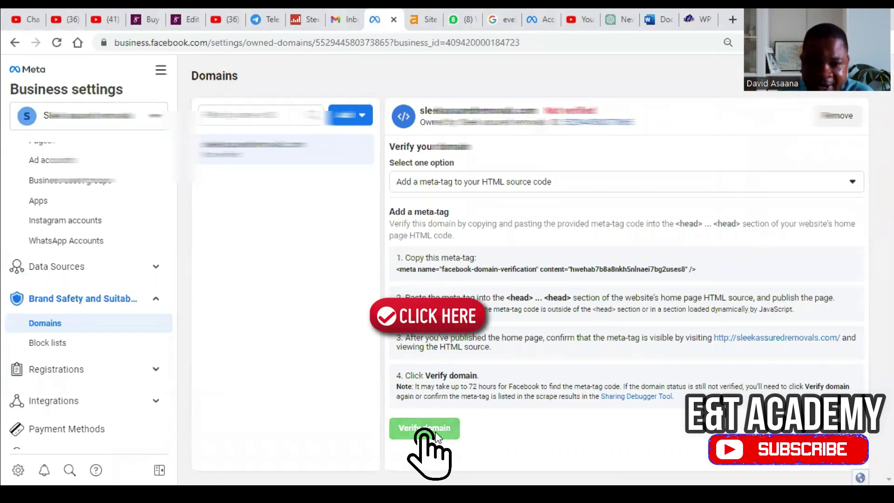